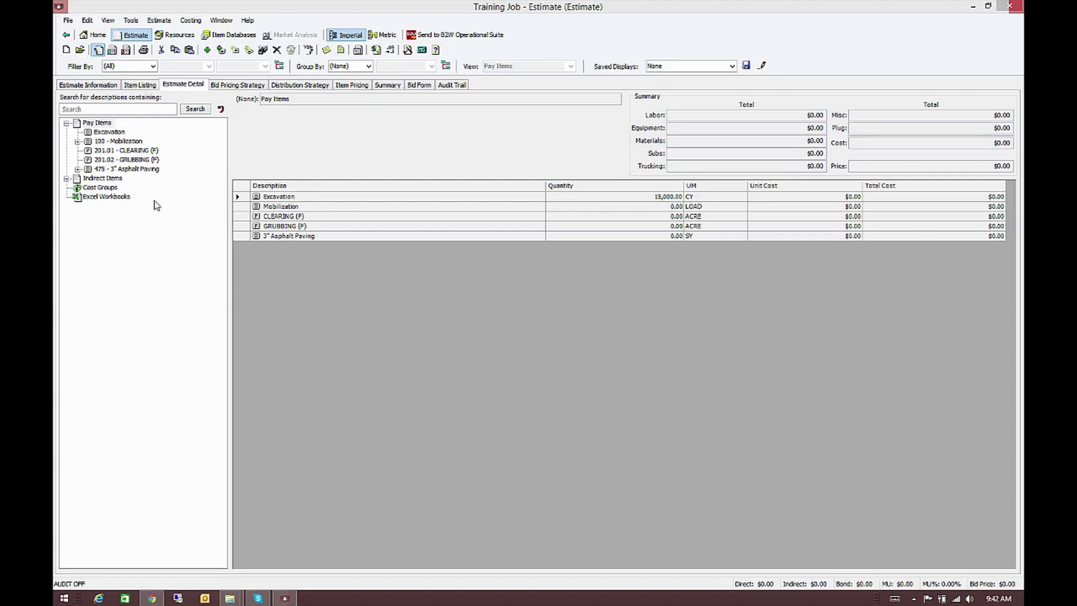
Expand the indirect items, the Mobilization item and the 3" Asphalt Paving item to view their contents
{"action": "left_click", "coordinate": [83, 175]}
{"action": "left_click", "coordinate": [66, 180]}
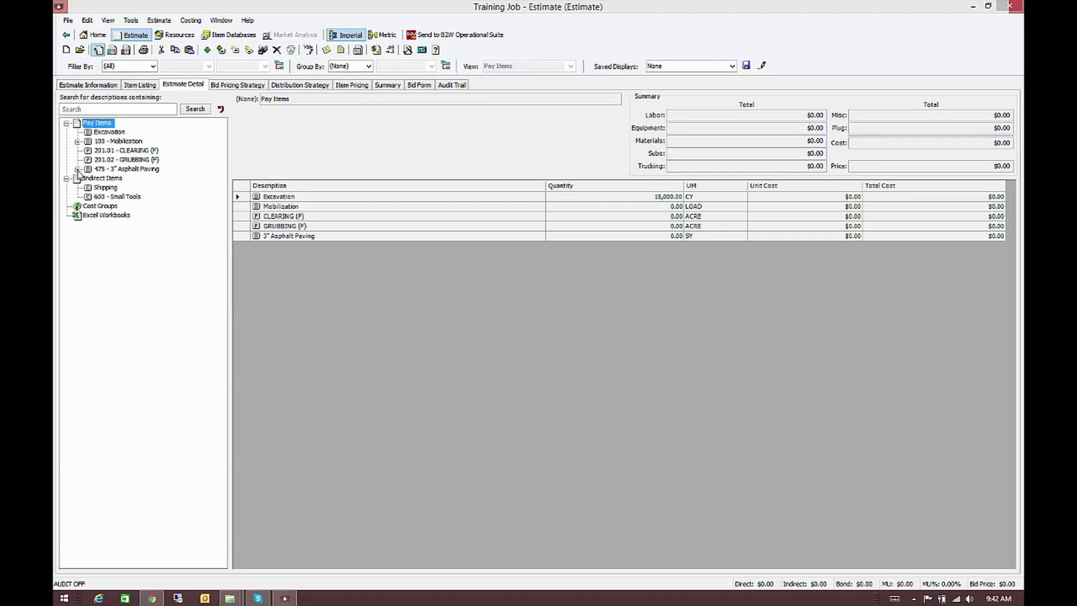
{"action": "left_click", "coordinate": [78, 142]}
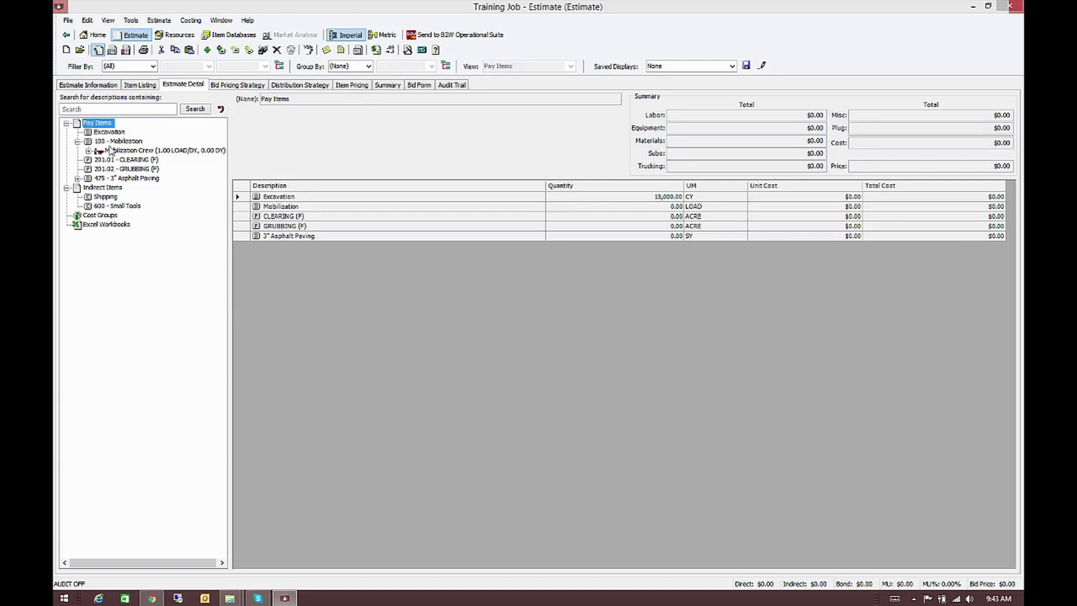
{"action": "left_click", "coordinate": [78, 178]}
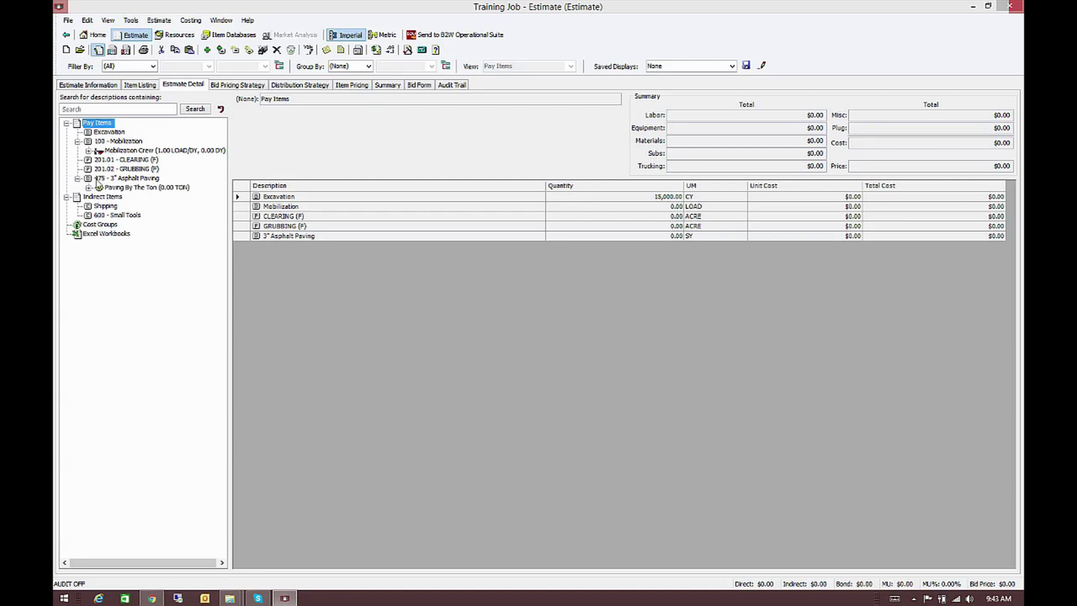
Add the Excavation Crew as a component of the Excavation pay item
{"action": "left_click", "coordinate": [99, 133]}
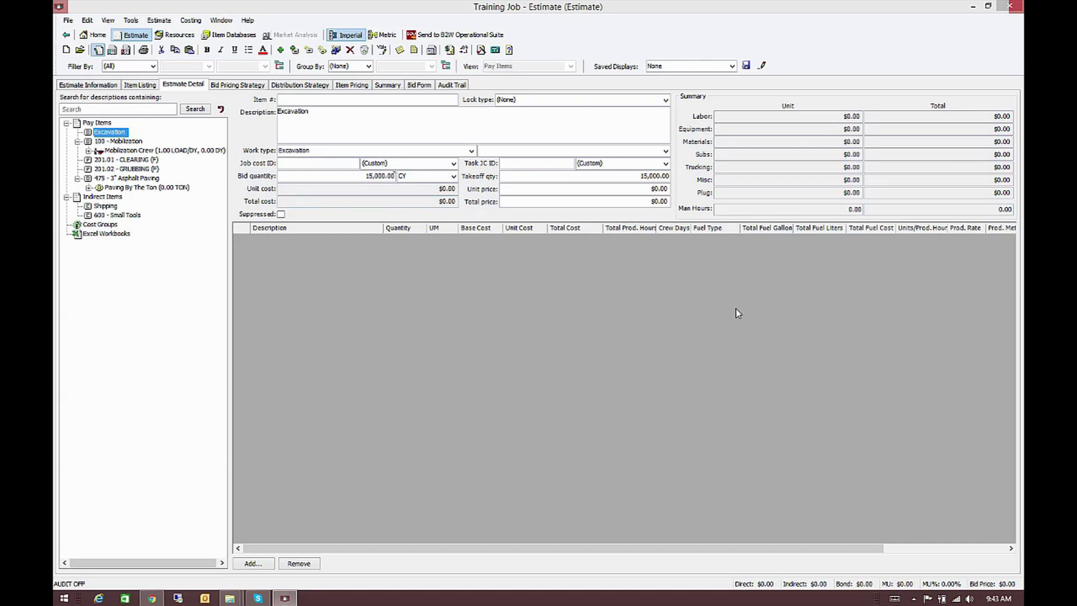
{"action": "left_click", "coordinate": [252, 564]}
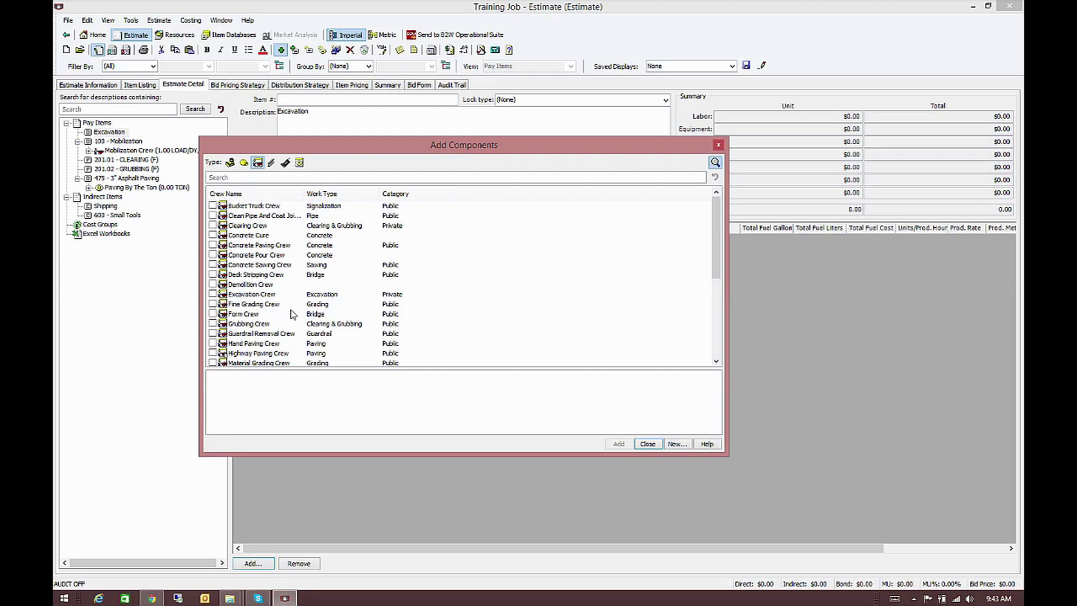
{"action": "left_click", "coordinate": [237, 295]}
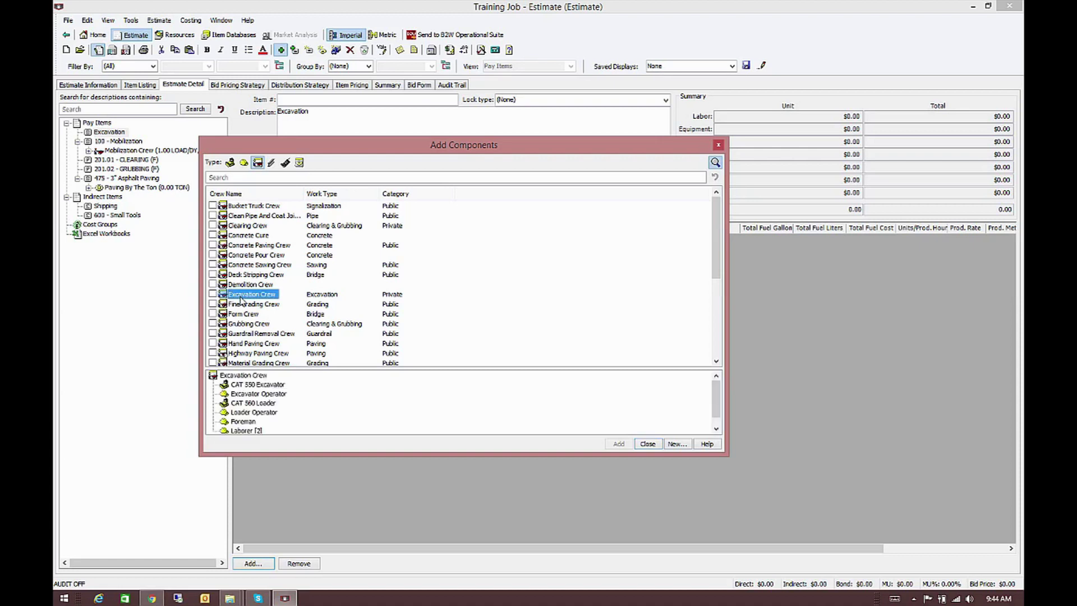
{"action": "left_click", "coordinate": [716, 163]}
{"action": "left_click", "coordinate": [212, 294]}
{"action": "left_click", "coordinate": [617, 444]}
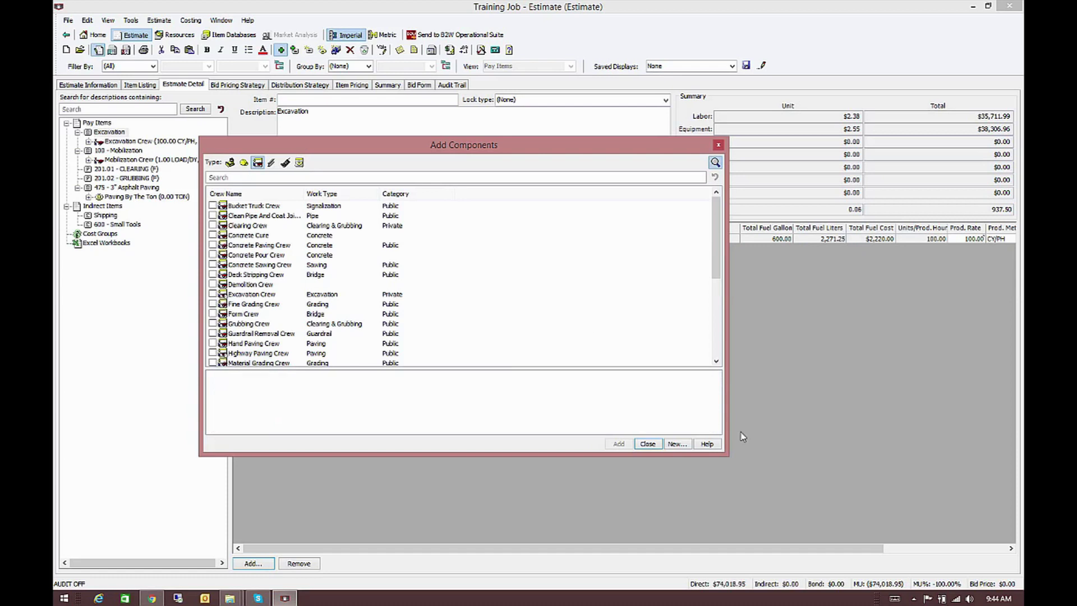
{"action": "left_click", "coordinate": [647, 444]}
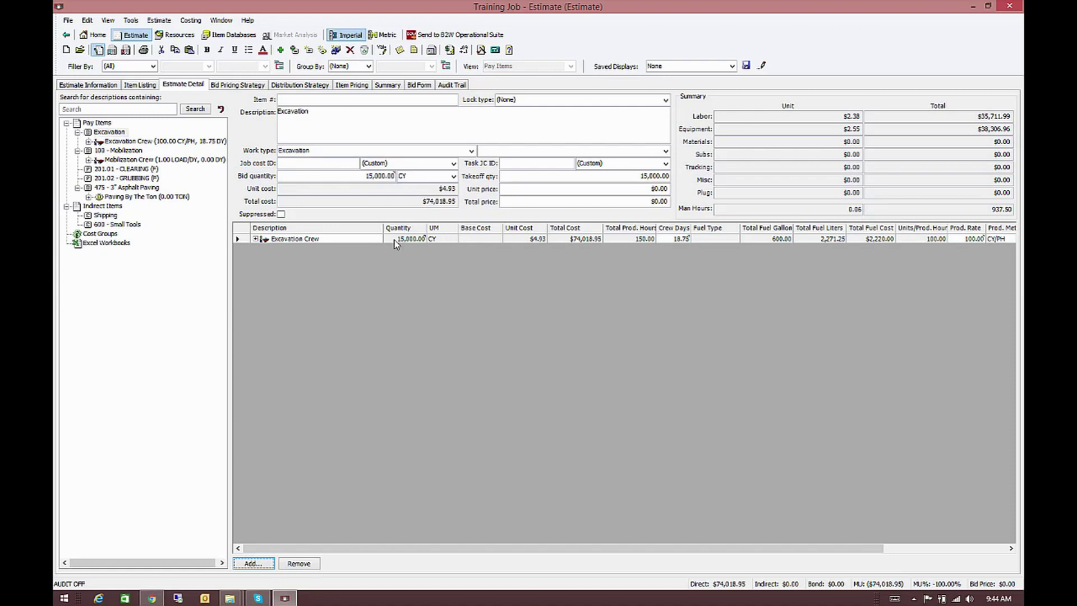
Set the Excavation Crew's total days to 20
{"action": "mouse_move", "coordinate": [396, 241]}
{"action": "left_click", "coordinate": [130, 144]}
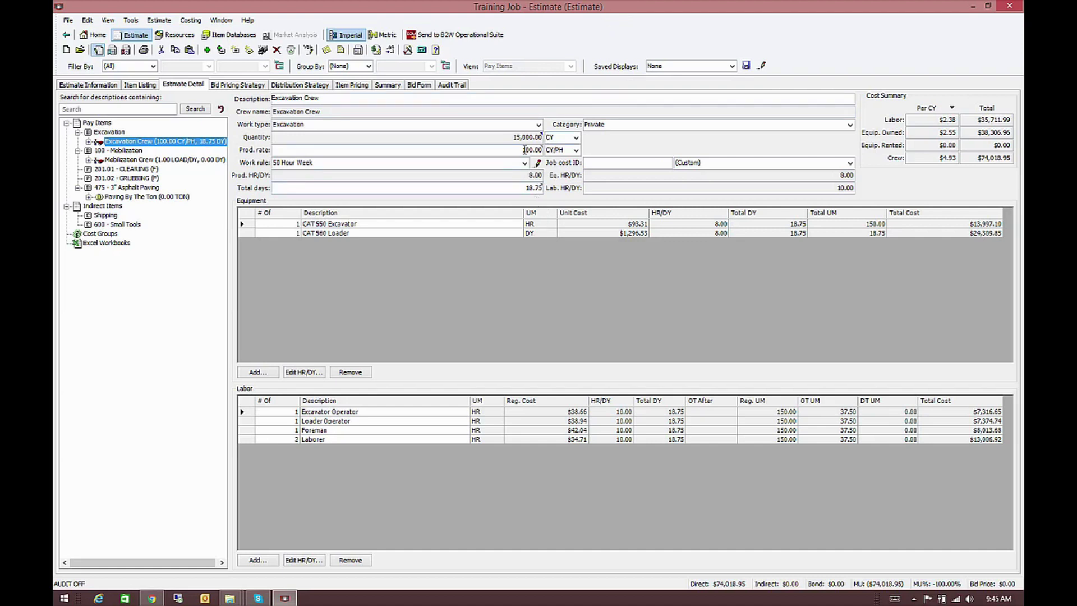
{"action": "mouse_move", "coordinate": [622, 191]}
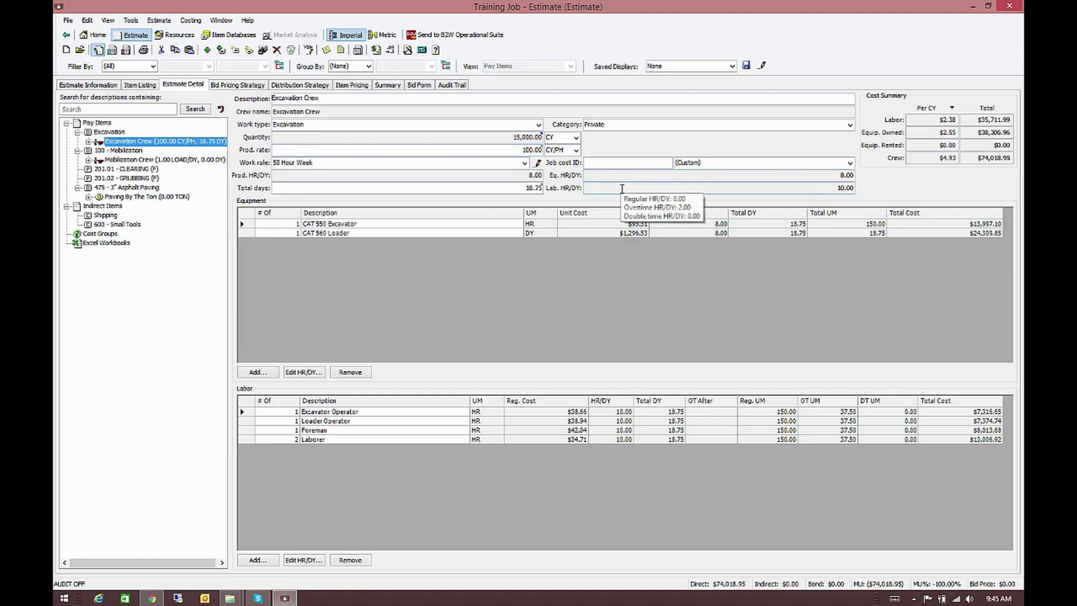
{"action": "left_click", "coordinate": [500, 185]}
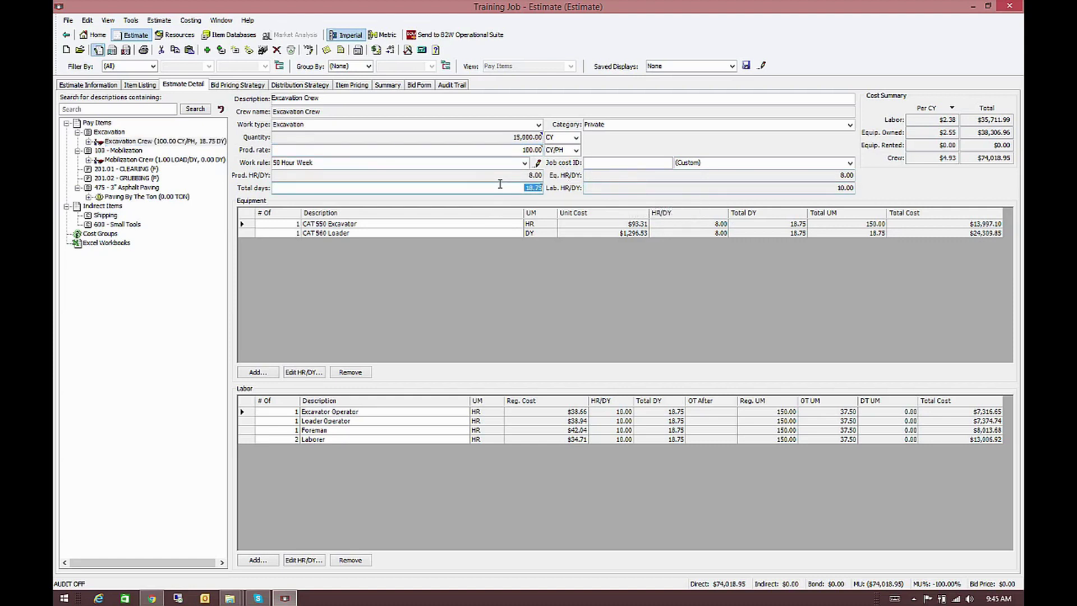
{"action": "type", "text": "20"}
{"action": "key", "text": "Tab"}
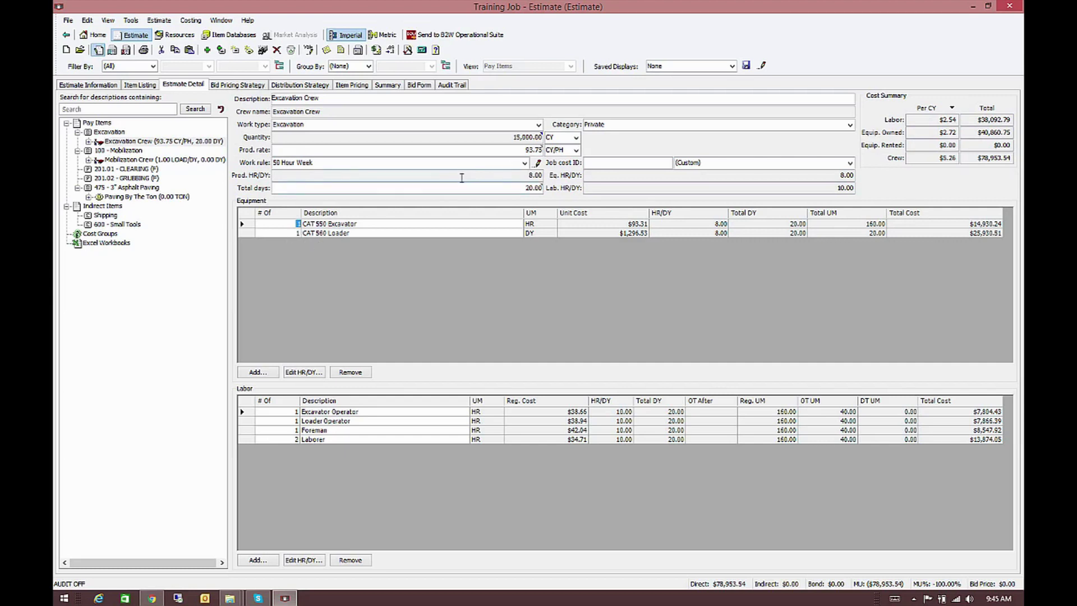
Set the crew's CAT 550 Excavator count to 2, updating the Excavator Operator to match, and set the Laborer count to 4
{"action": "type", "text": "2"}
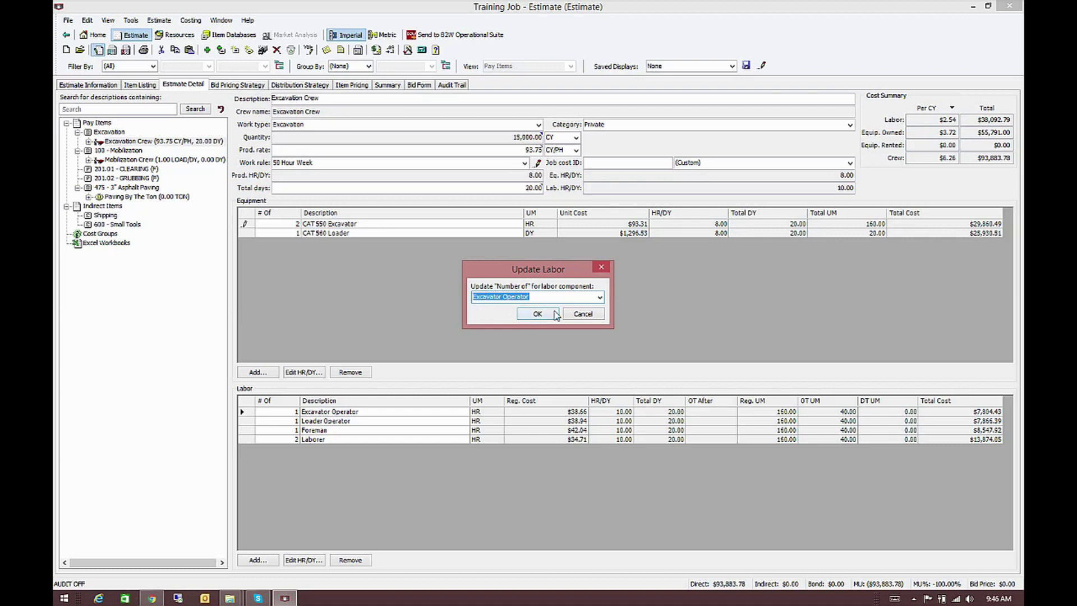
{"action": "left_click", "coordinate": [543, 315]}
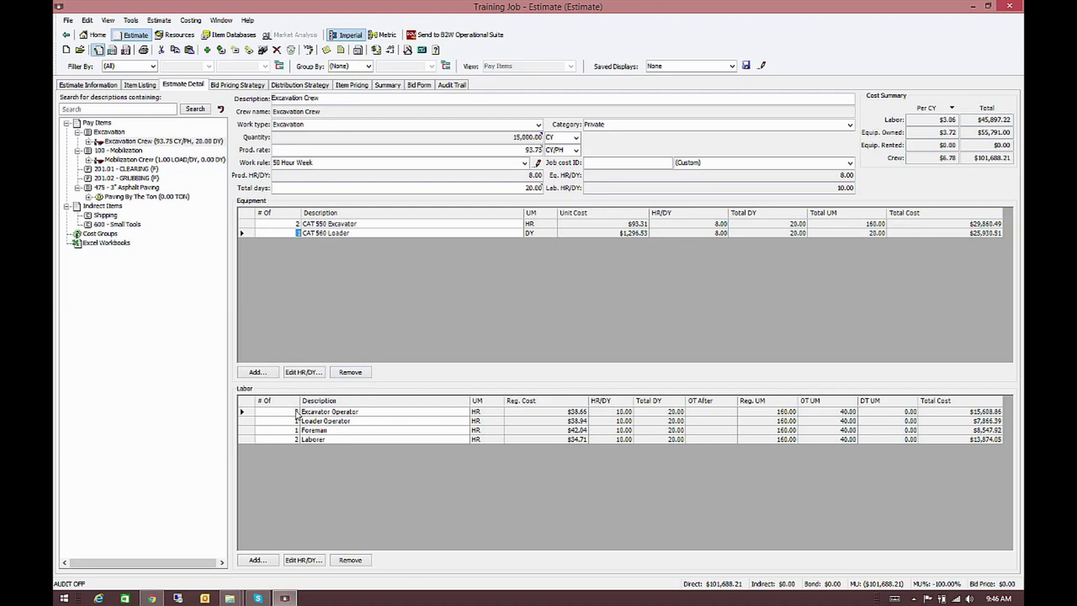
{"action": "left_click", "coordinate": [287, 438]}
{"action": "type", "text": "4"}
{"action": "key", "text": "Tab"}
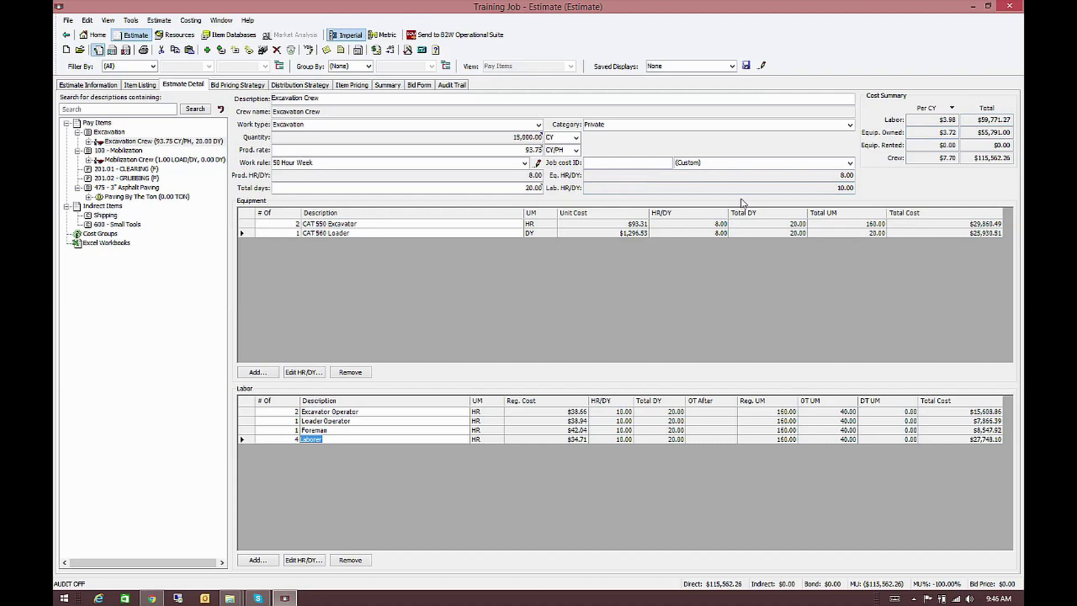
{"action": "left_click", "coordinate": [107, 133]}
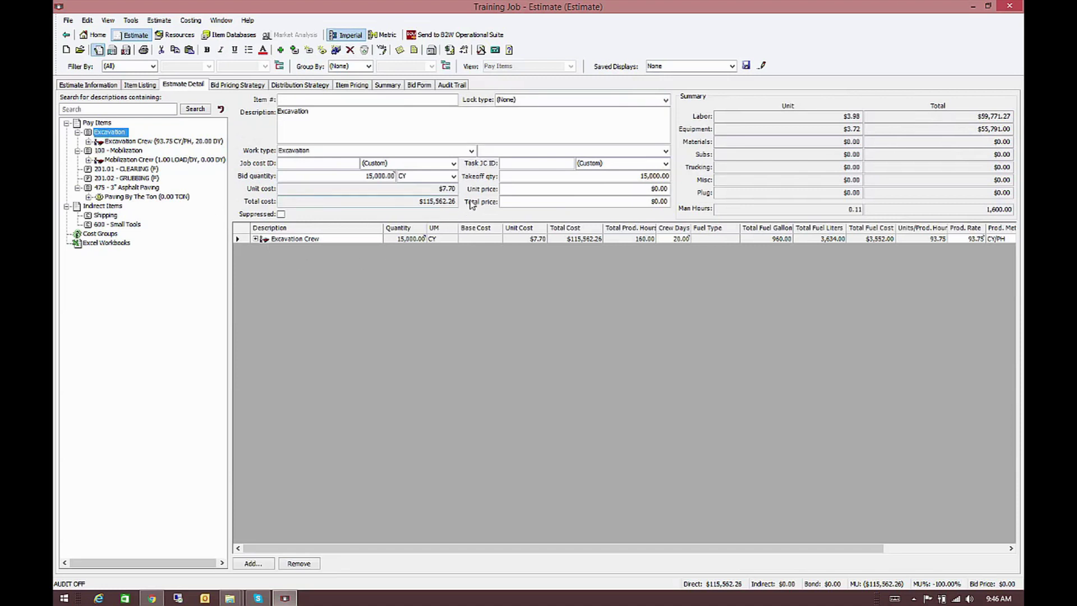
{"action": "mouse_move", "coordinate": [450, 188]}
Set the bid quantity of the Mobilization pay item to 4 loads
{"action": "left_click", "coordinate": [108, 151]}
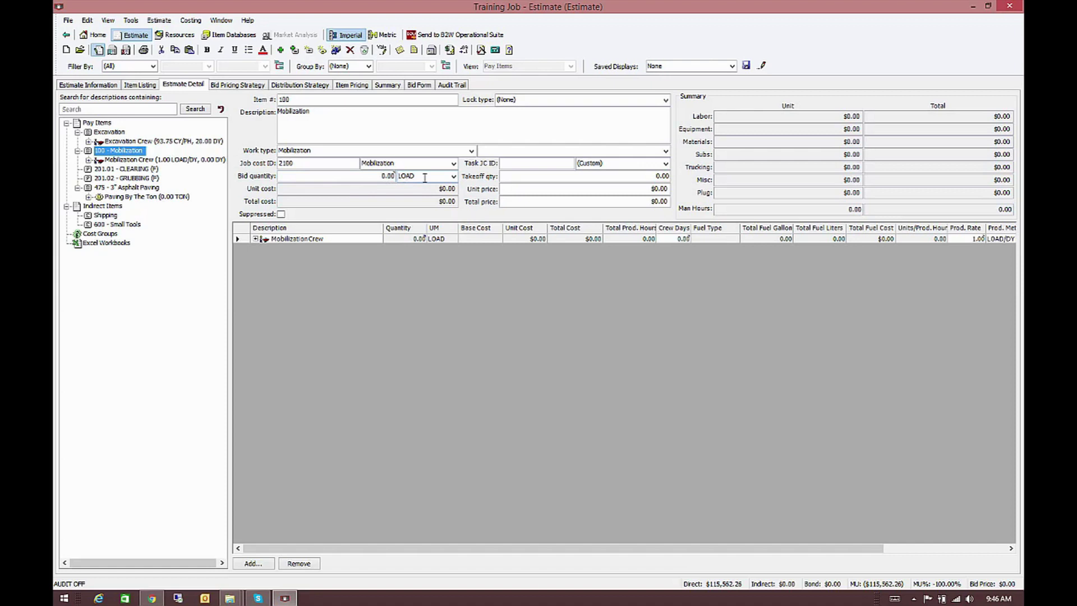
{"action": "left_click", "coordinate": [369, 178]}
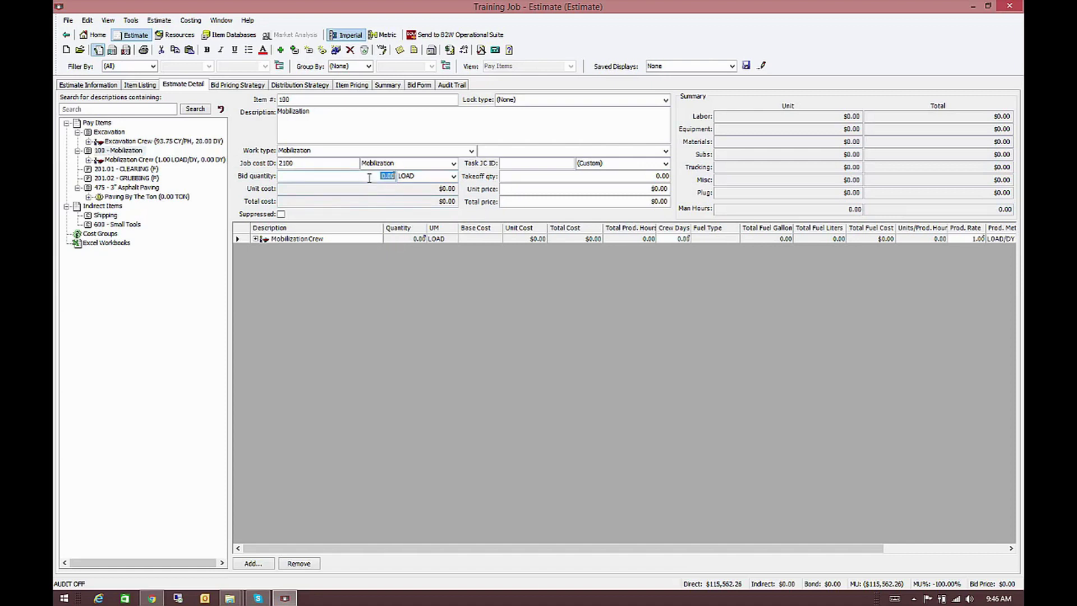
{"action": "left_click", "coordinate": [119, 151]}
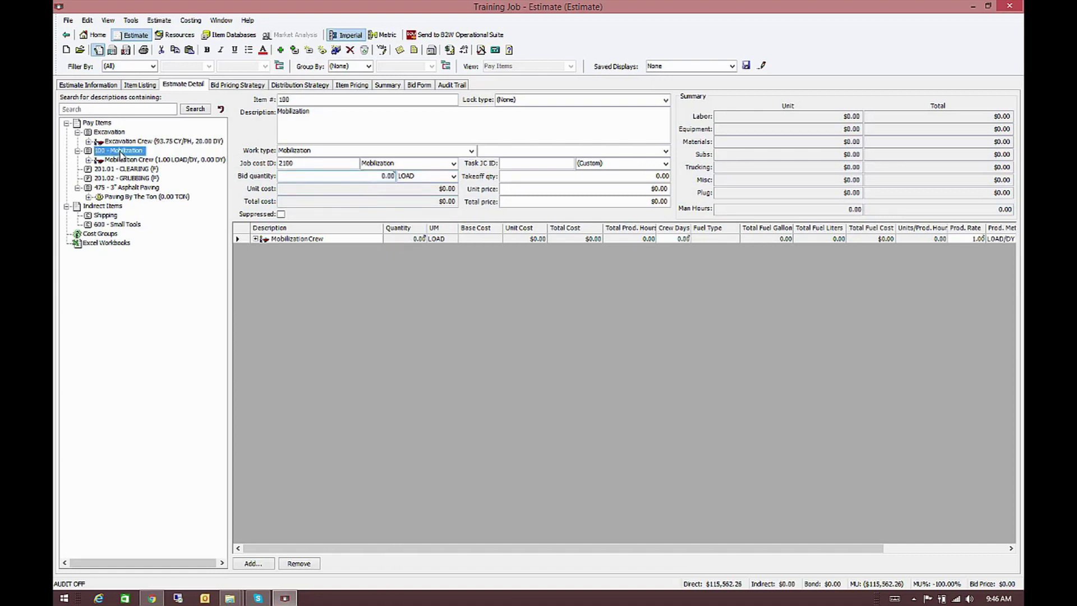
{"action": "left_click", "coordinate": [338, 176]}
{"action": "type", "text": "4"}
{"action": "key", "text": "Return"}
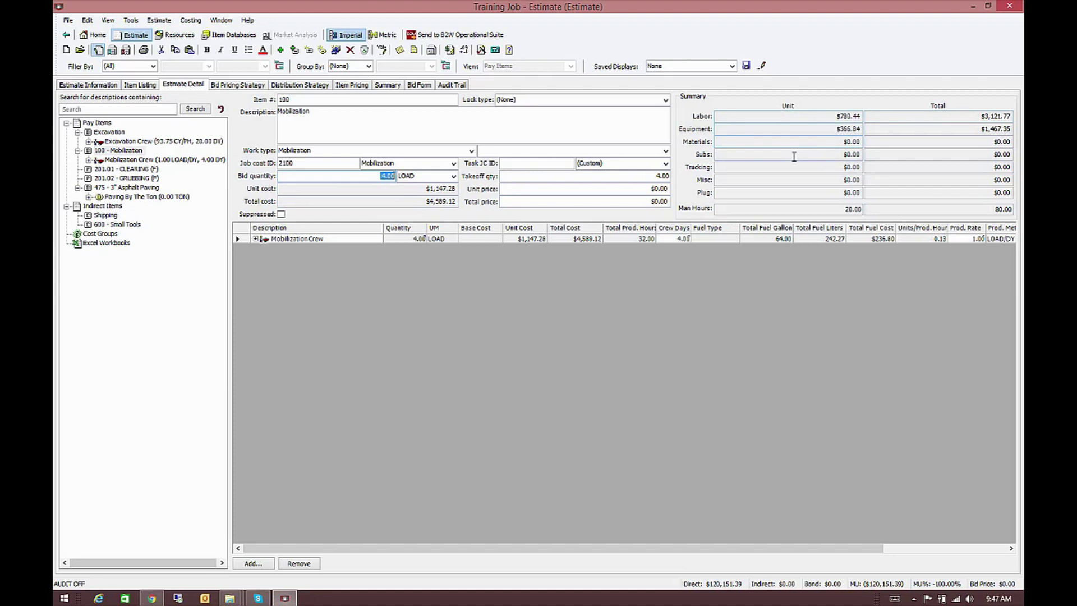
{"action": "mouse_move", "coordinate": [909, 130]}
Give the CLEARING pay item a bid quantity of 200 acres and a plugged unit cost of $220
{"action": "left_click", "coordinate": [116, 170]}
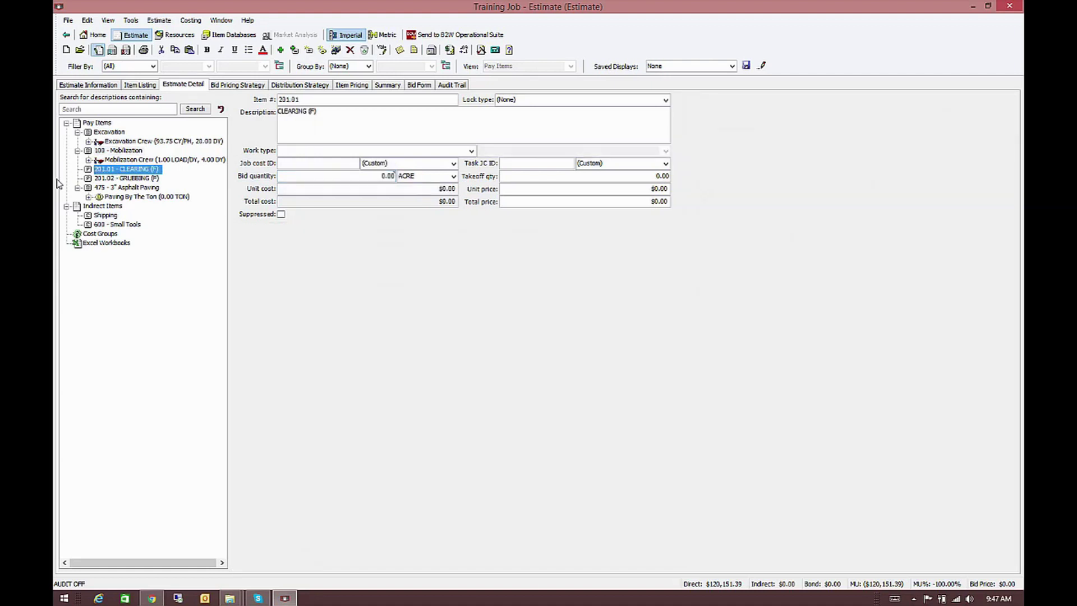
{"action": "left_click", "coordinate": [364, 174]}
{"action": "type", "text": "20"}
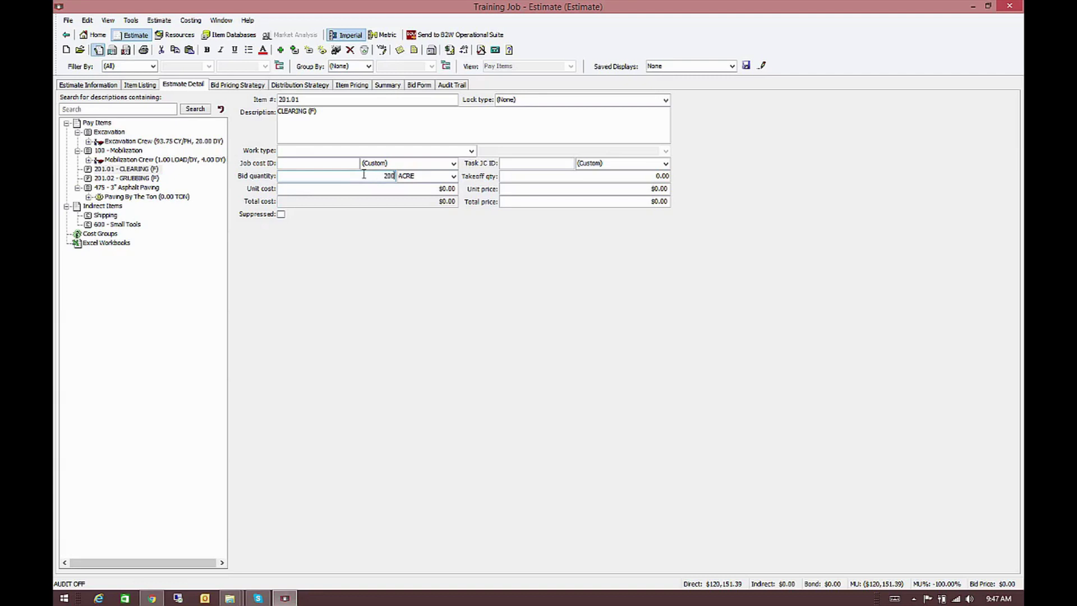
{"action": "type", "text": "0"}
{"action": "left_click", "coordinate": [413, 192]}
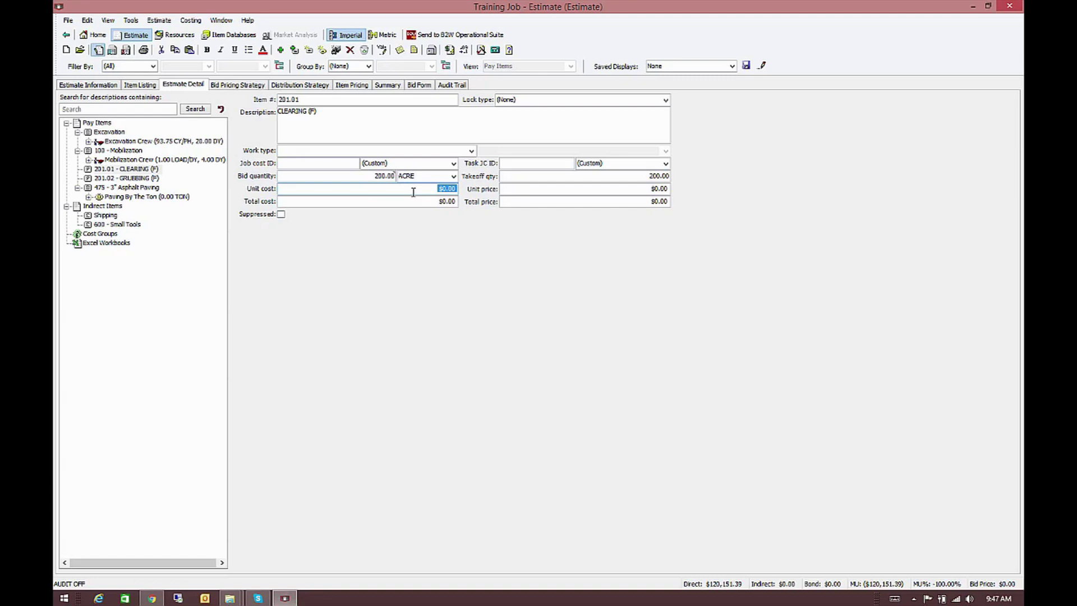
{"action": "type", "text": "220"}
{"action": "key", "text": "Return"}
Change the cost method of the GRUBBING pay item to Subcontracted
{"action": "left_click", "coordinate": [145, 178]}
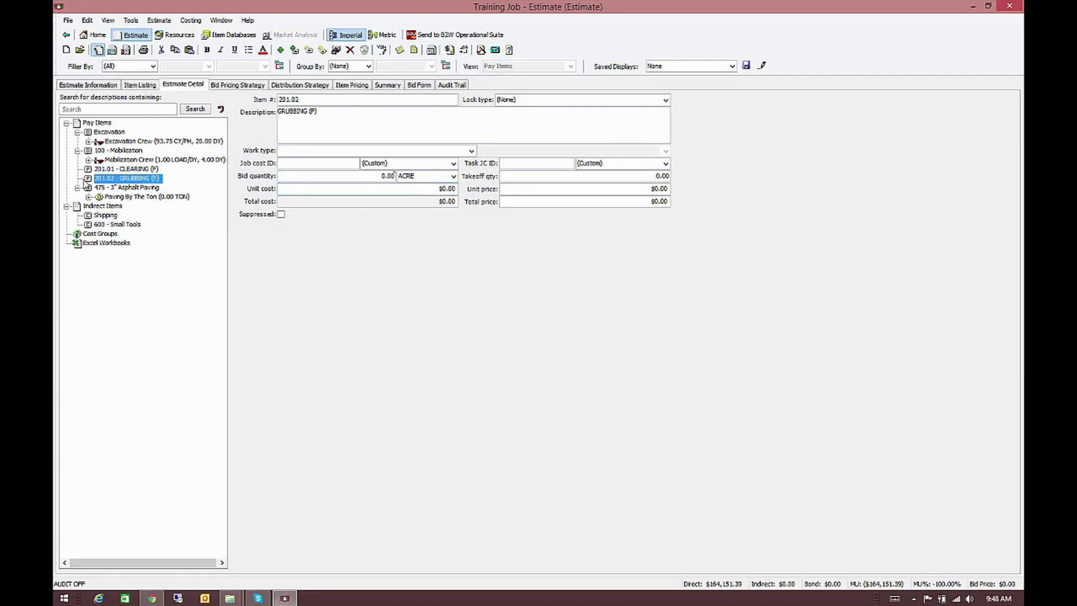
{"action": "right_click", "coordinate": [119, 182]}
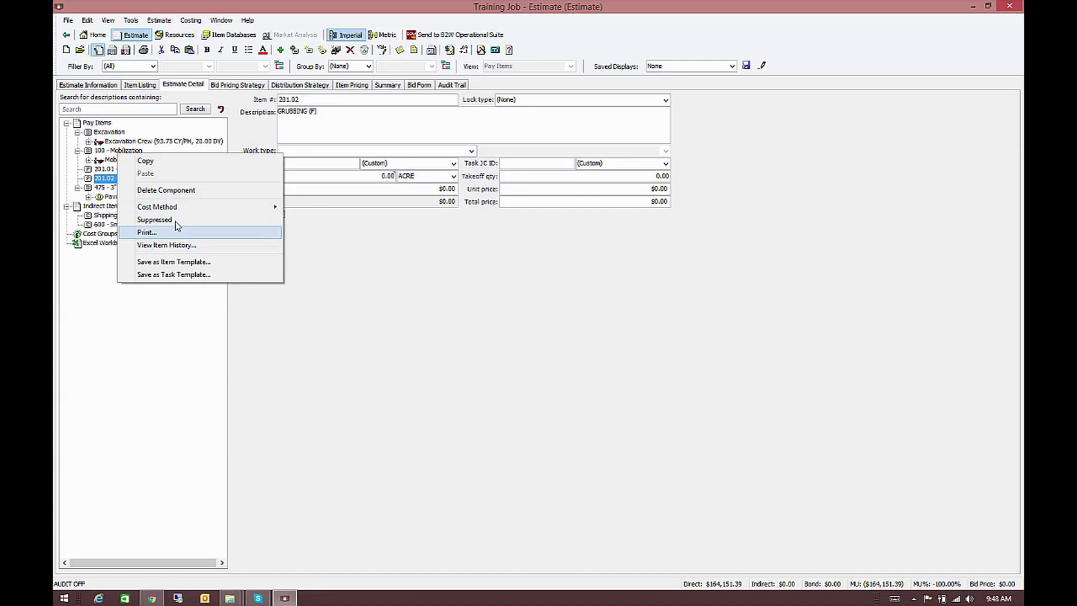
{"action": "mouse_move", "coordinate": [171, 211]}
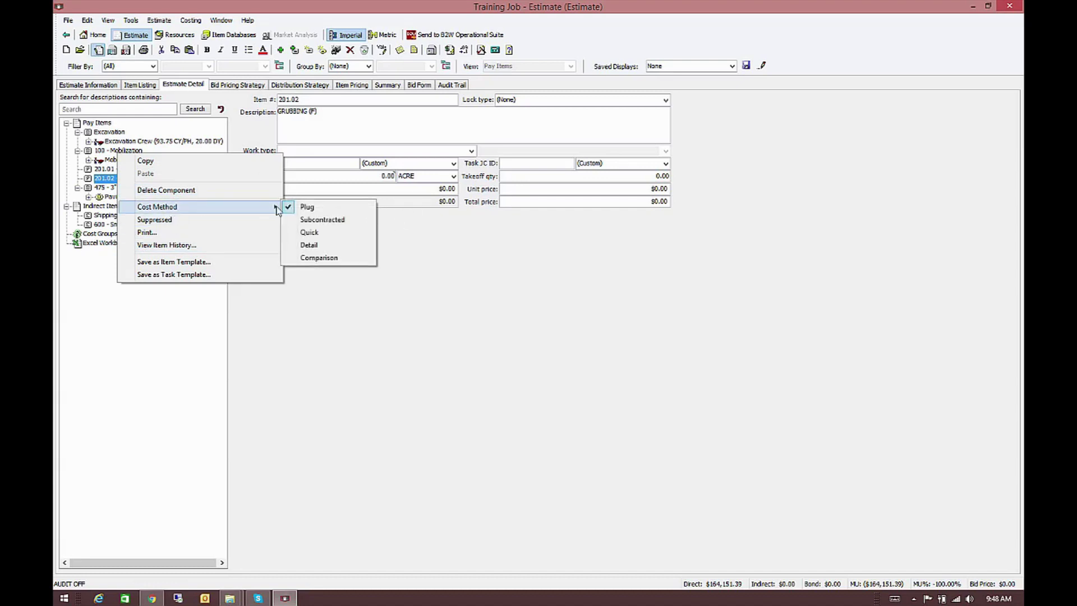
{"action": "left_click", "coordinate": [335, 227]}
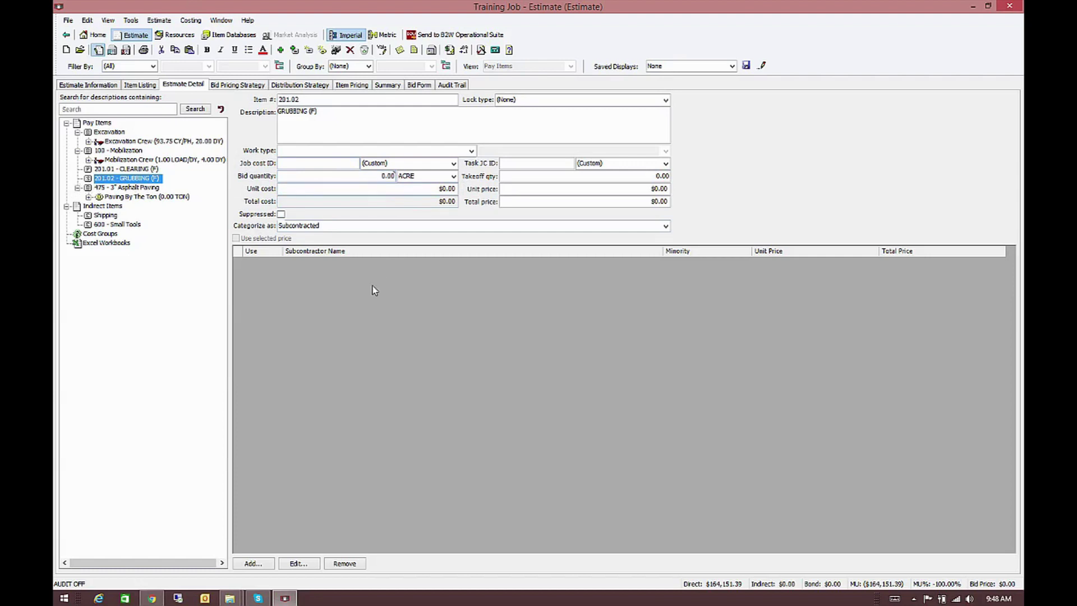
Add Burton's Striping, Coastal Concrete and Environmental Containment Management as subcontractors for the GRUBBING item
{"action": "left_click", "coordinate": [471, 150]}
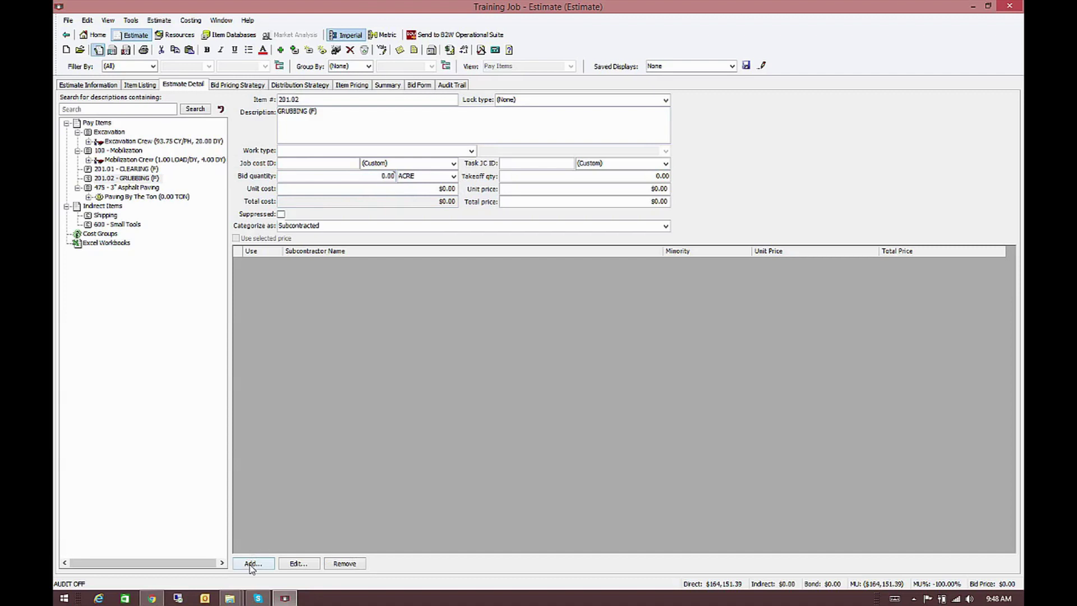
{"action": "left_click", "coordinate": [253, 563]}
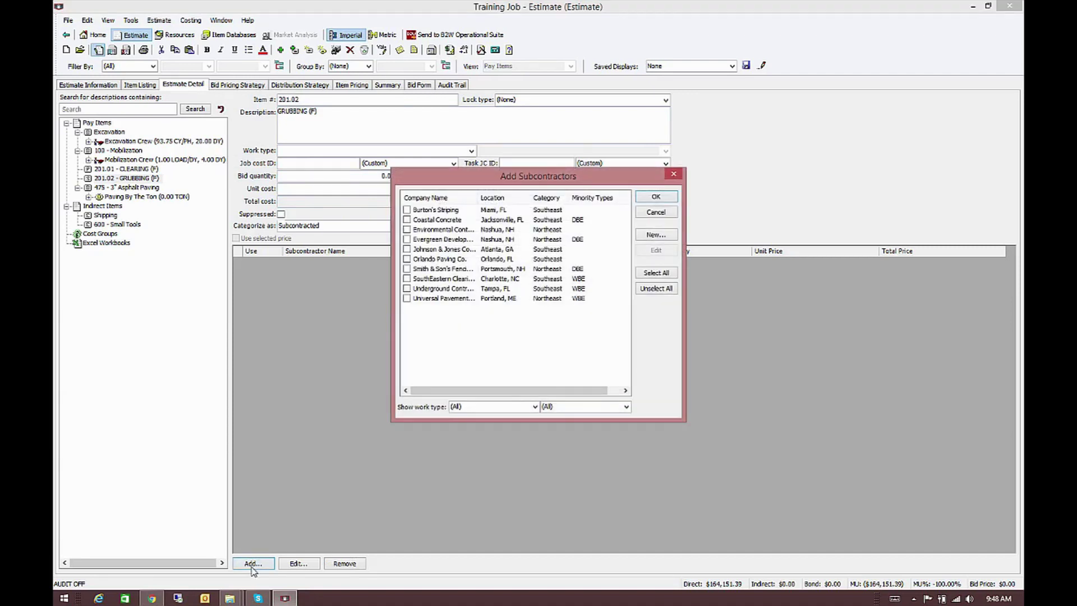
{"action": "left_click", "coordinate": [407, 209]}
{"action": "left_click", "coordinate": [406, 219]}
{"action": "left_click", "coordinate": [407, 230]}
{"action": "left_click", "coordinate": [660, 199]}
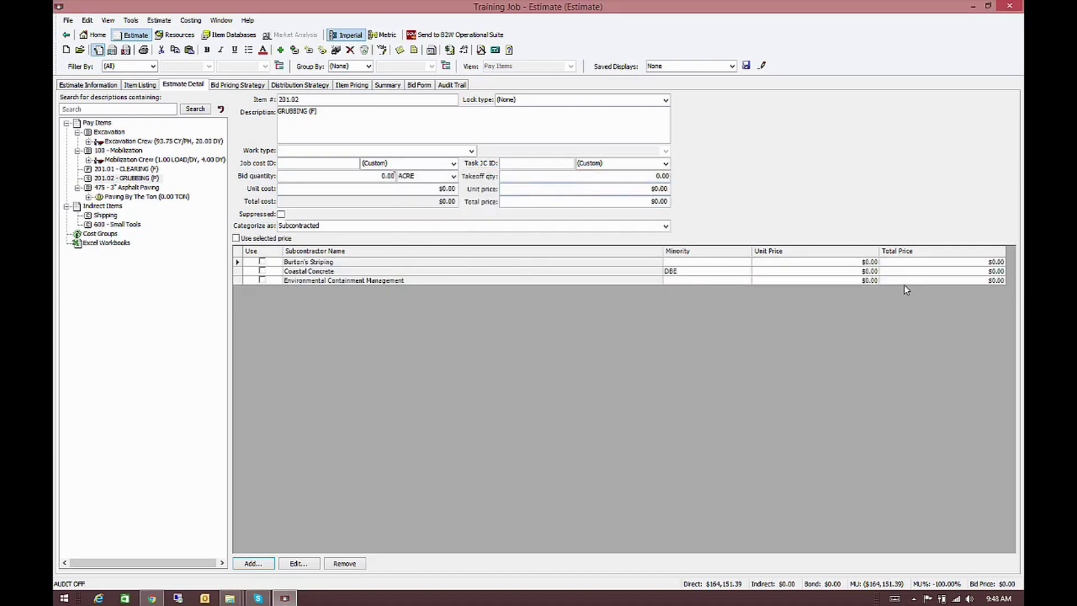
Set the bid quantity of the GRUBBING item to 200 acres
{"action": "left_click", "coordinate": [367, 176]}
{"action": "left_click", "coordinate": [129, 169]}
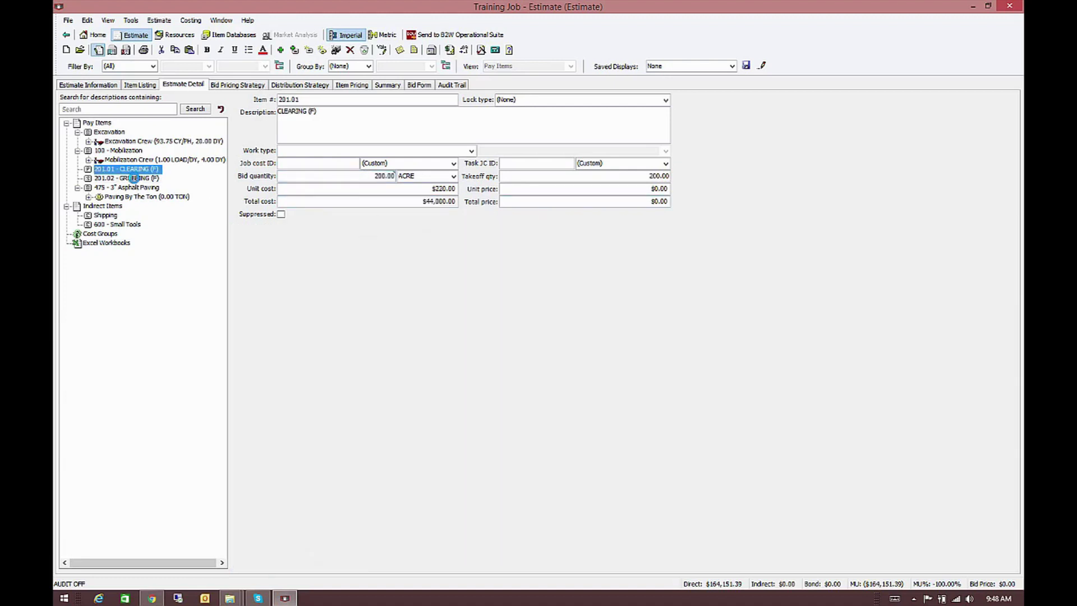
{"action": "left_click", "coordinate": [126, 177]}
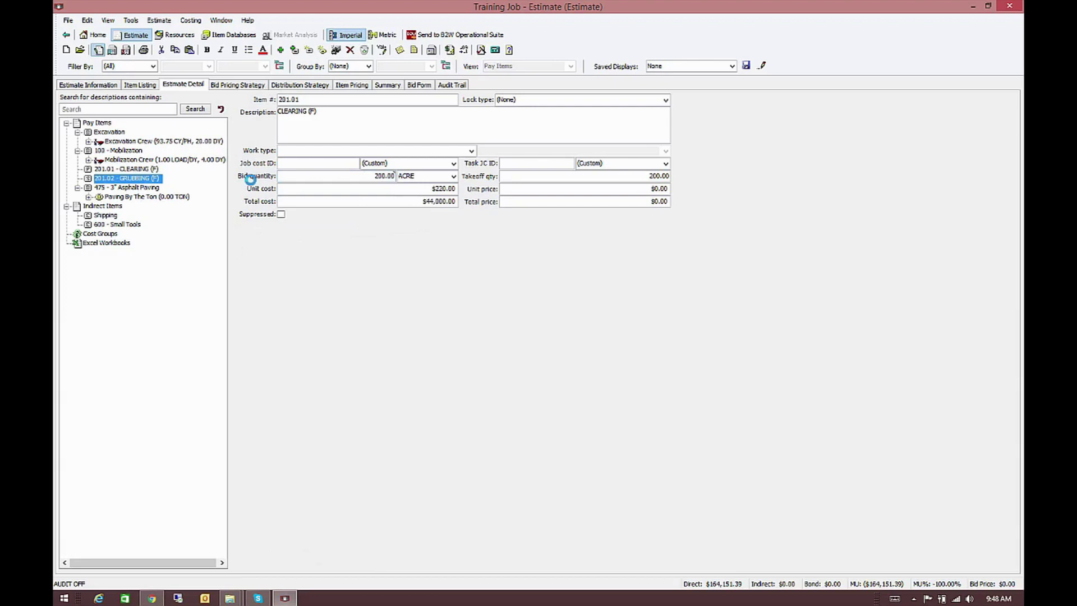
{"action": "left_click", "coordinate": [378, 177]}
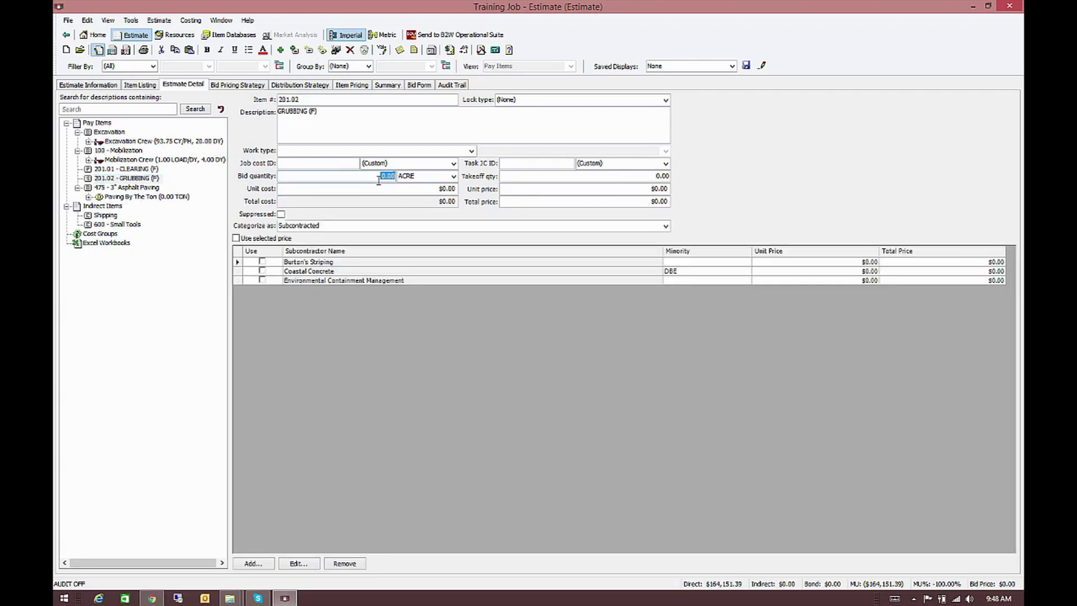
{"action": "type", "text": "200"}
Enter a $75 unit price for Burton's Striping and a $17,500 total price for Coastal Concrete
{"action": "left_click", "coordinate": [808, 263]}
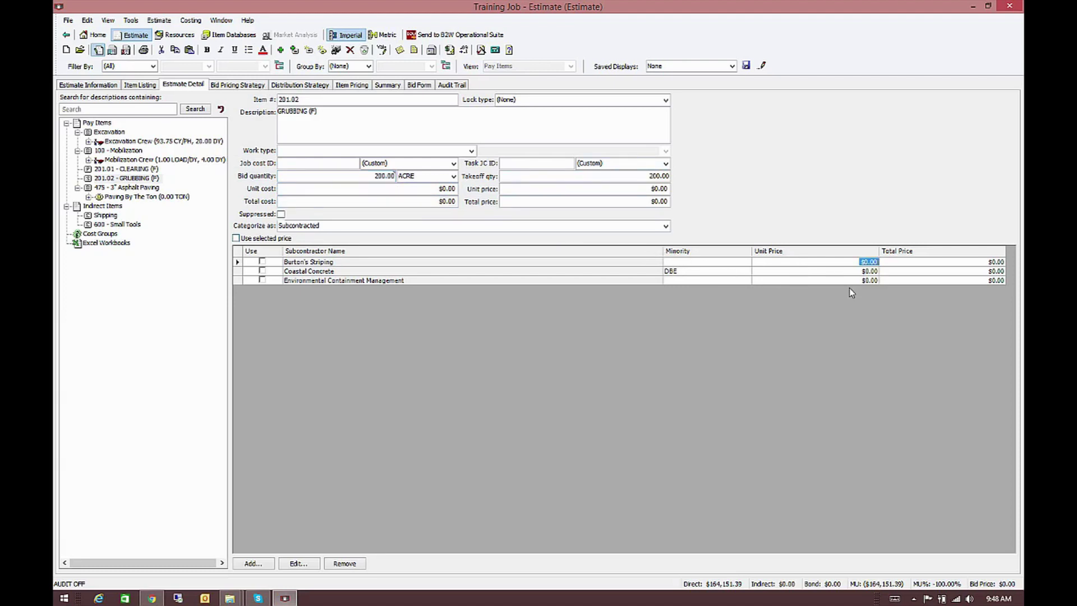
{"action": "key", "text": "Return"}
{"action": "left_click", "coordinate": [955, 274]}
{"action": "type", "text": "17500"}
{"action": "key", "text": "Return"}
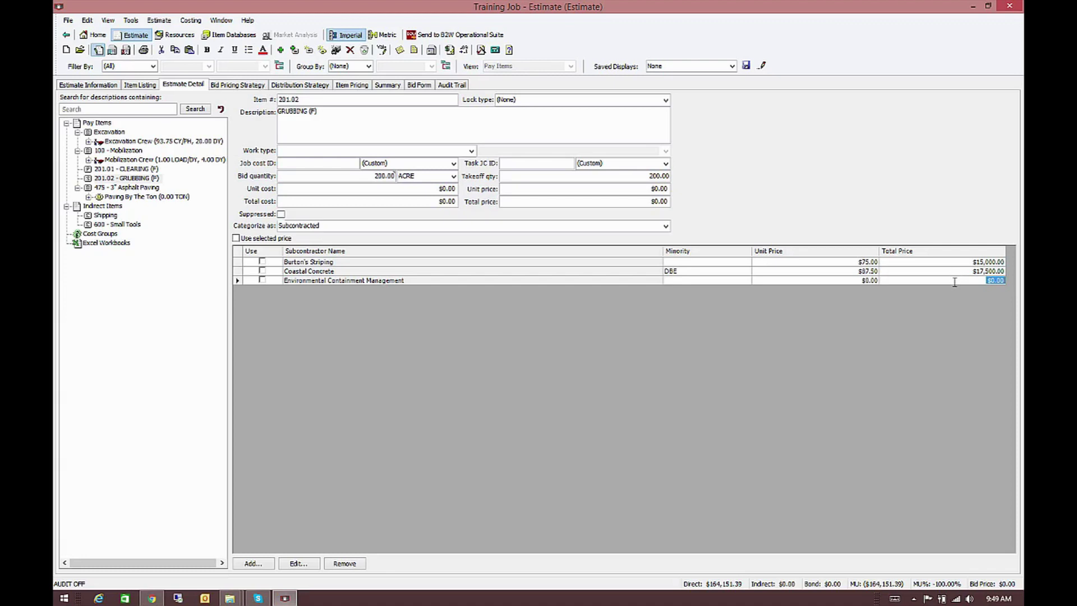
Enter a $1,600 total price for Environmental Containment Management and use Burton's Striping's price for the GRUBBING item
{"action": "type", "text": "1"}
{"action": "key", "text": "BackSpace"}
{"action": "type", "text": "56"}
{"action": "key", "text": "Return"}
{"action": "left_click", "coordinate": [261, 261]}
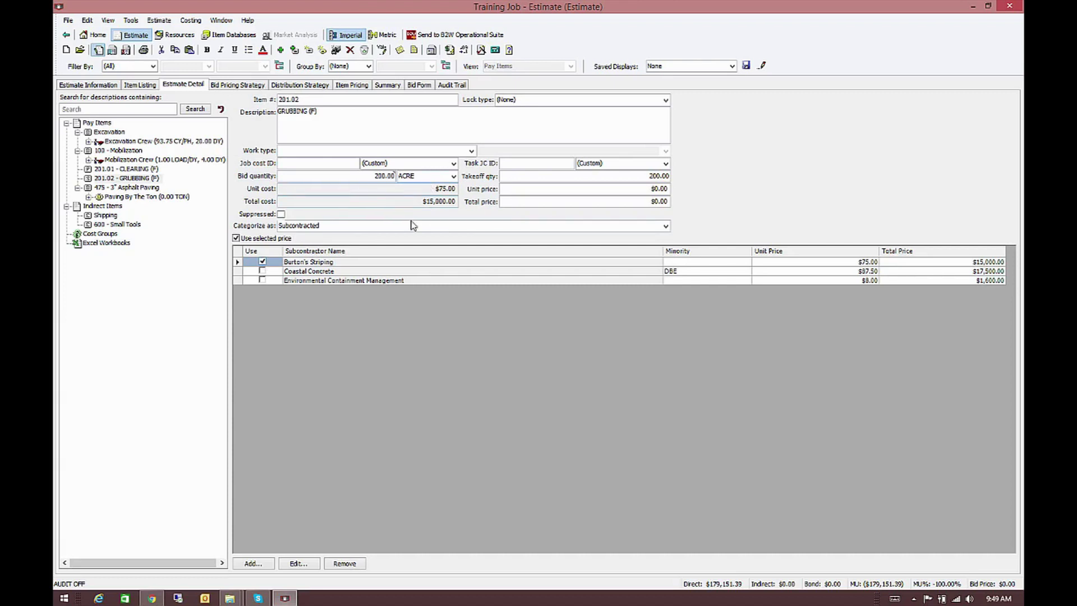
{"action": "mouse_move", "coordinate": [434, 206]}
Set the bid quantity of the 3" Asphalt Paving pay item to 1,250 SY
{"action": "left_click", "coordinate": [94, 190]}
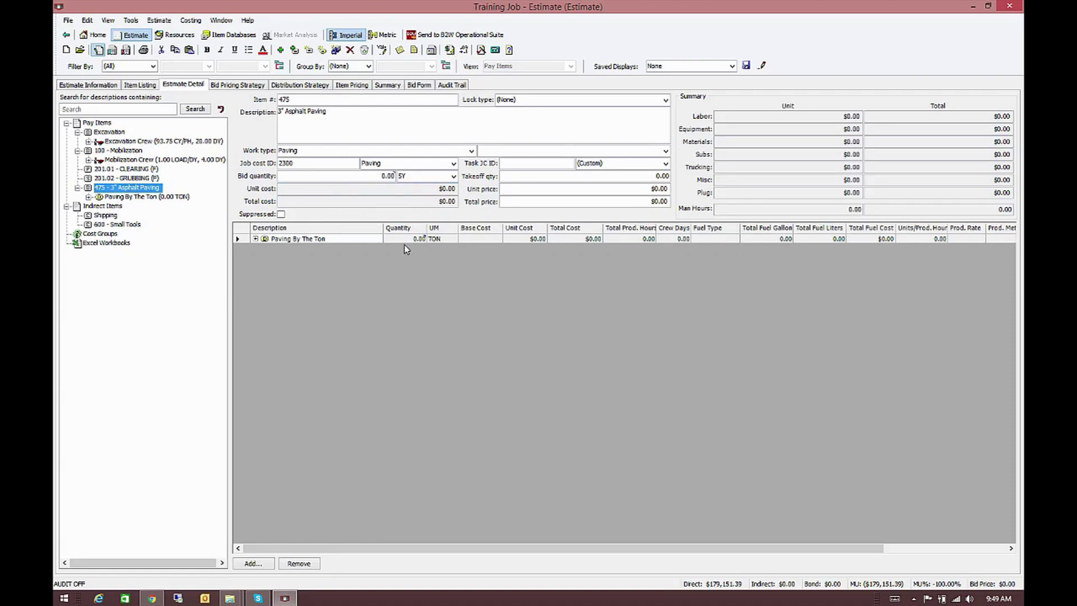
{"action": "left_click", "coordinate": [366, 175]}
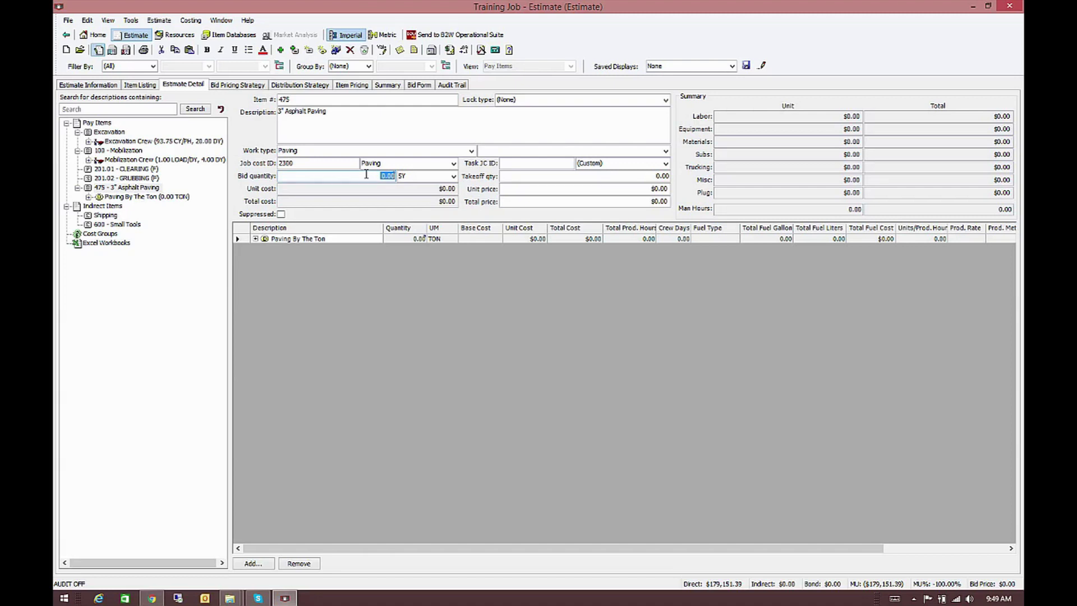
{"action": "type", "text": "1250"}
{"action": "key", "text": "Return"}
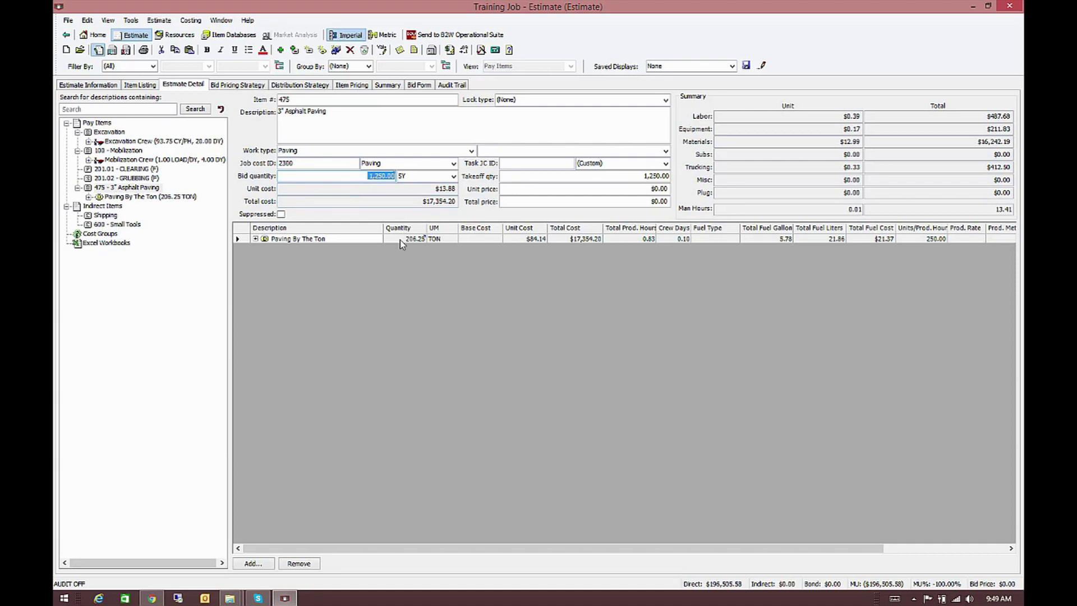
Examine the conversion factor behind the Paving By The Ton quantity without changing it
{"action": "mouse_move", "coordinate": [411, 243]}
{"action": "right_click", "coordinate": [410, 243]}
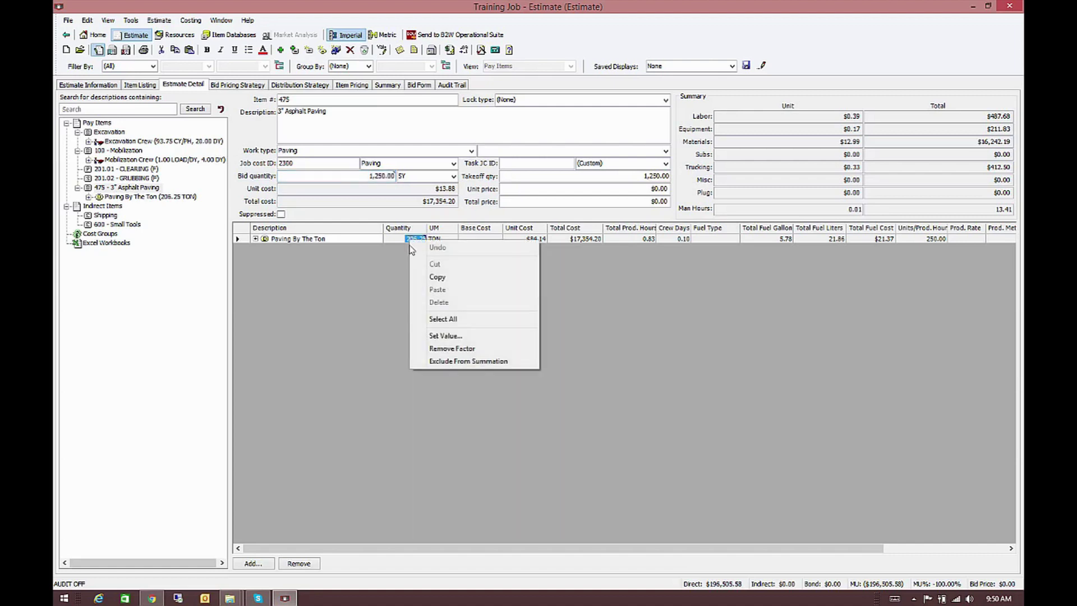
{"action": "left_click", "coordinate": [443, 336]}
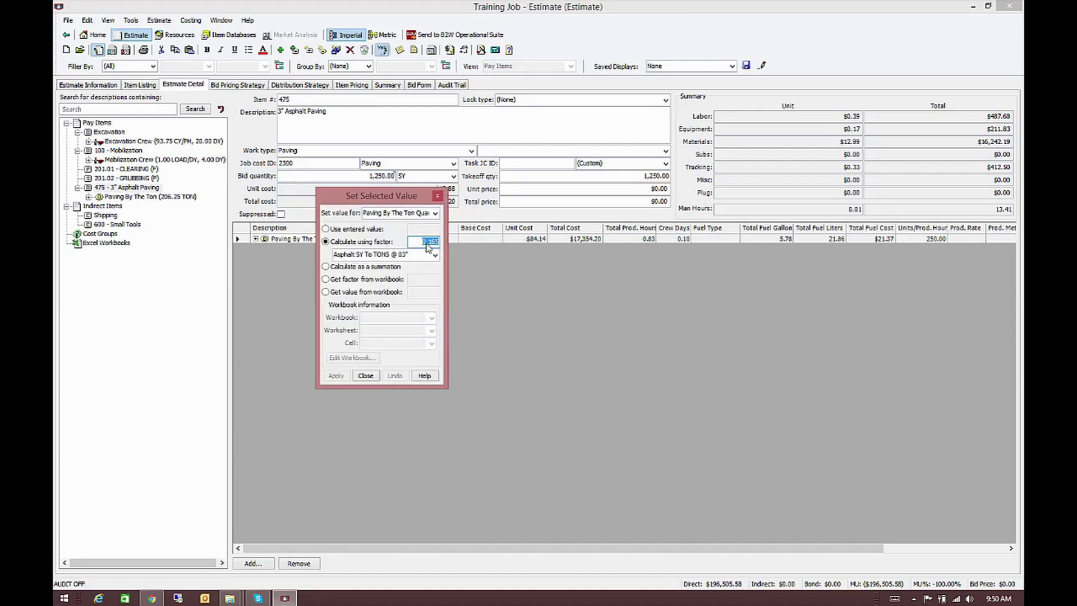
{"action": "left_click_drag", "start_coordinate": [398, 196], "coordinate": [658, 195]}
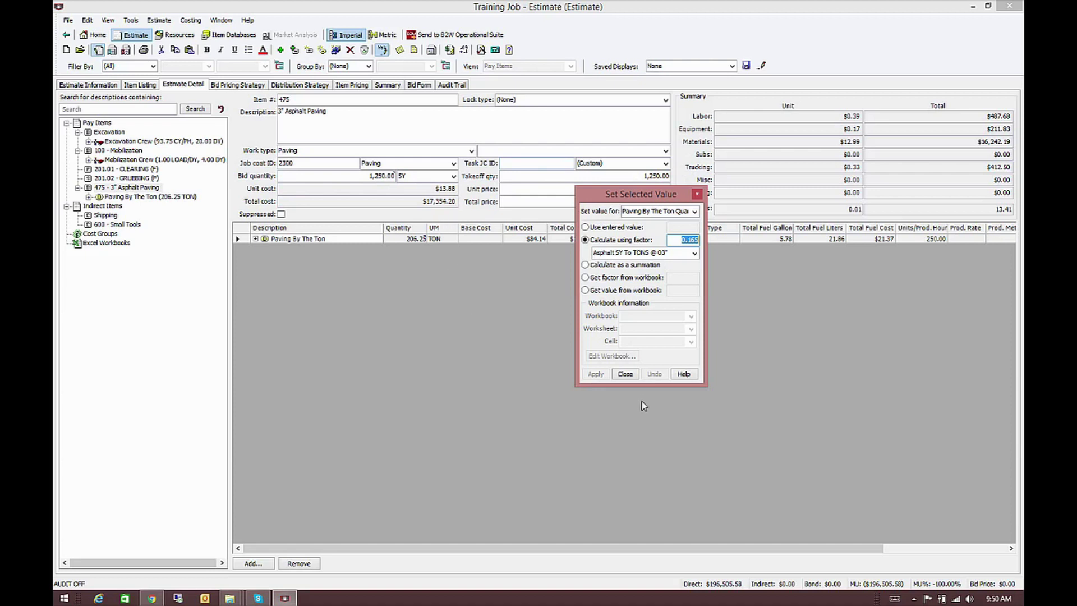
{"action": "left_click", "coordinate": [624, 373]}
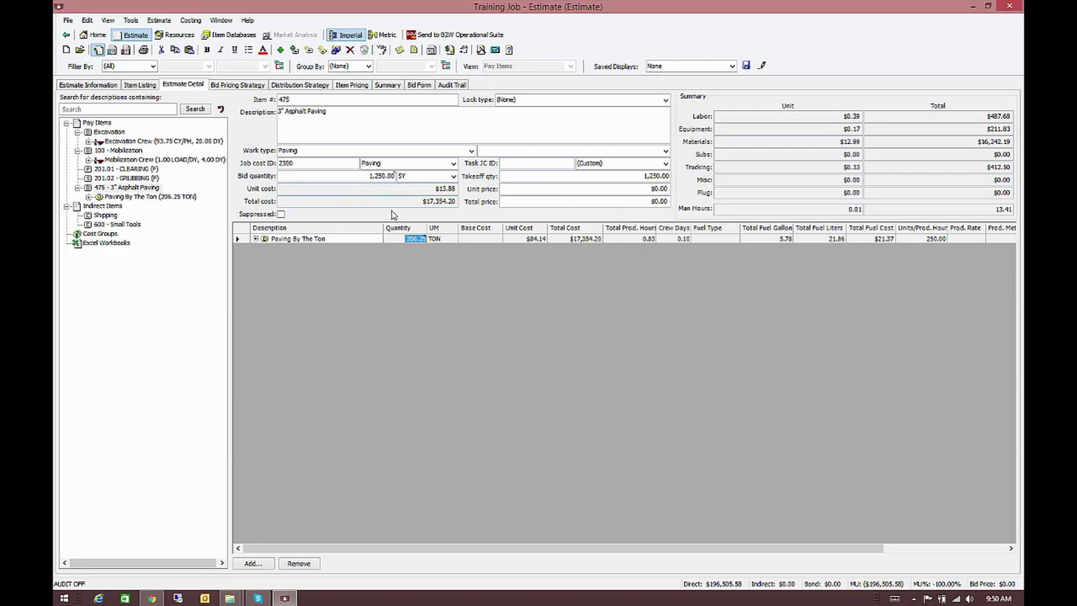
Expand the Paving By The Ton assembly and review the quantities of its crew, material and trucking components
{"action": "mouse_move", "coordinate": [407, 242]}
{"action": "left_click", "coordinate": [257, 241]}
{"action": "left_click", "coordinate": [257, 240]}
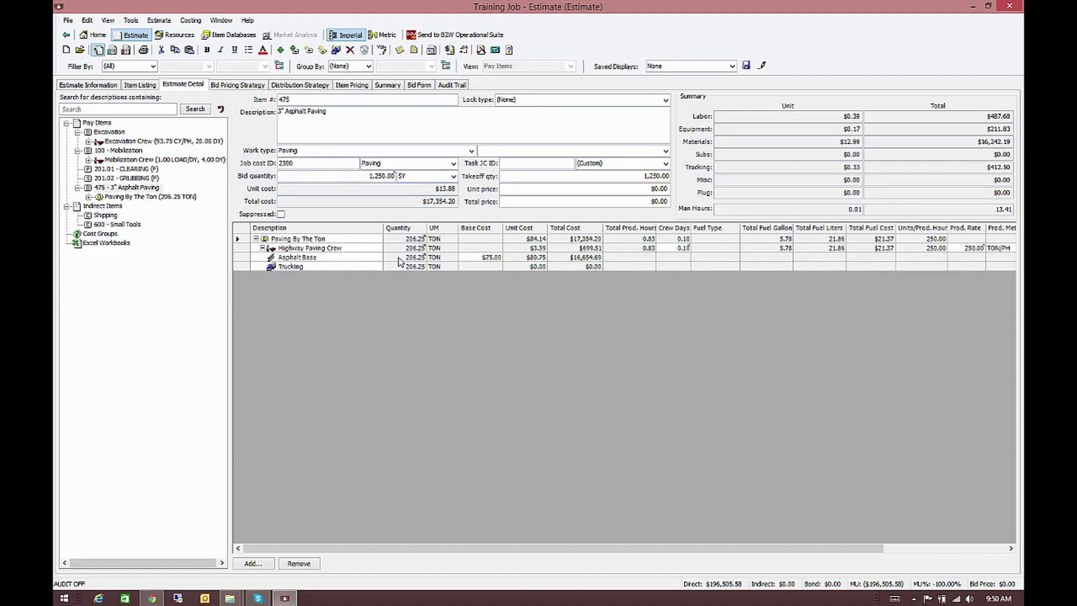
{"action": "mouse_move", "coordinate": [397, 262]}
{"action": "left_click", "coordinate": [408, 267]}
Set the round trip of the asphalt paving item's Trucking to 1 hour and return to the overview of all pay items
{"action": "left_click", "coordinate": [89, 198]}
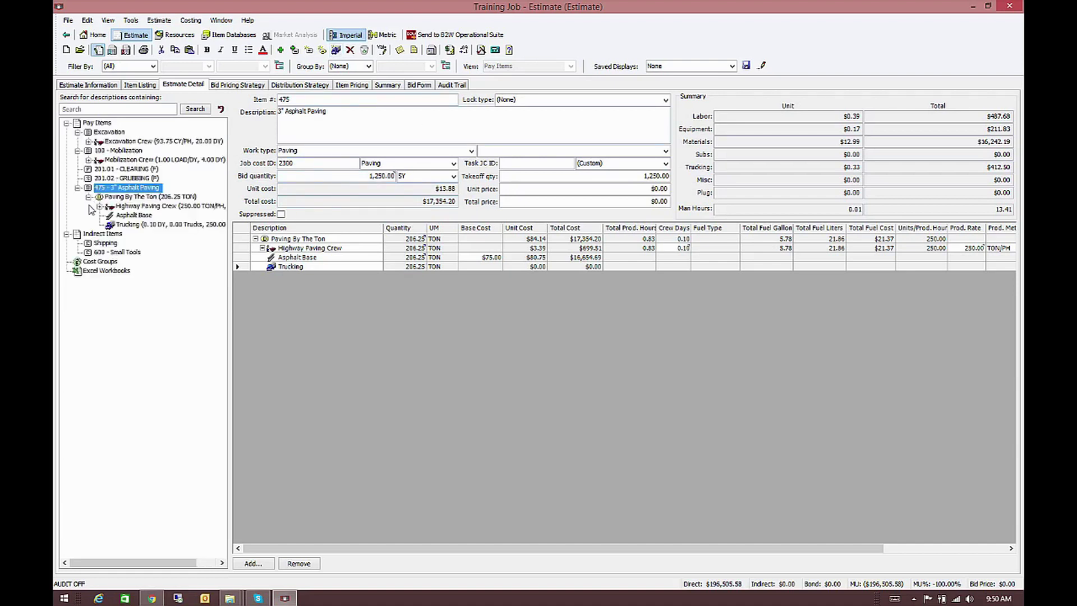
{"action": "left_click", "coordinate": [115, 224]}
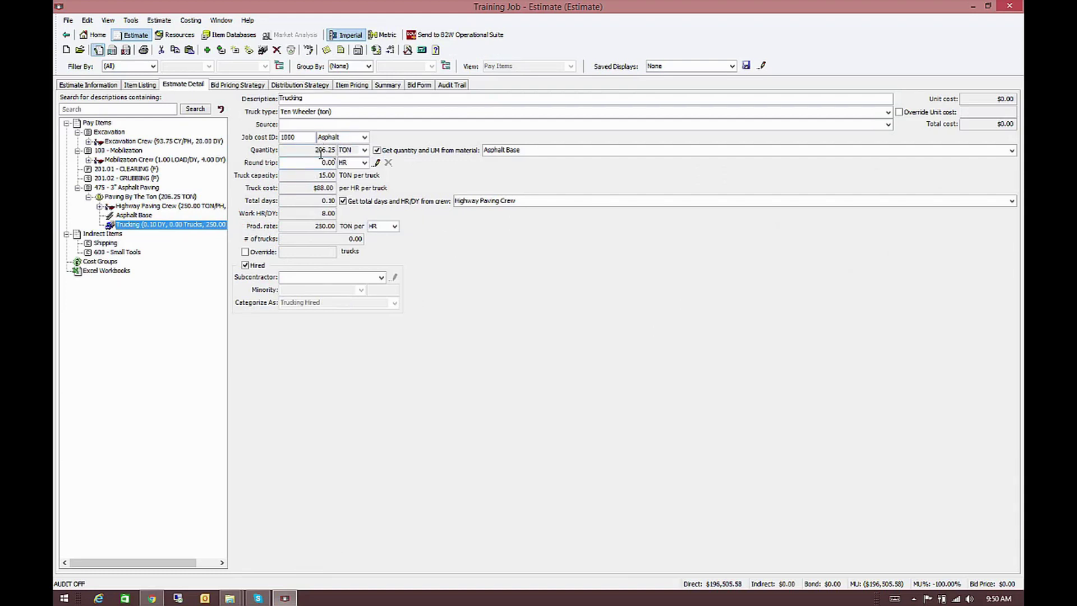
{"action": "left_click", "coordinate": [315, 164]}
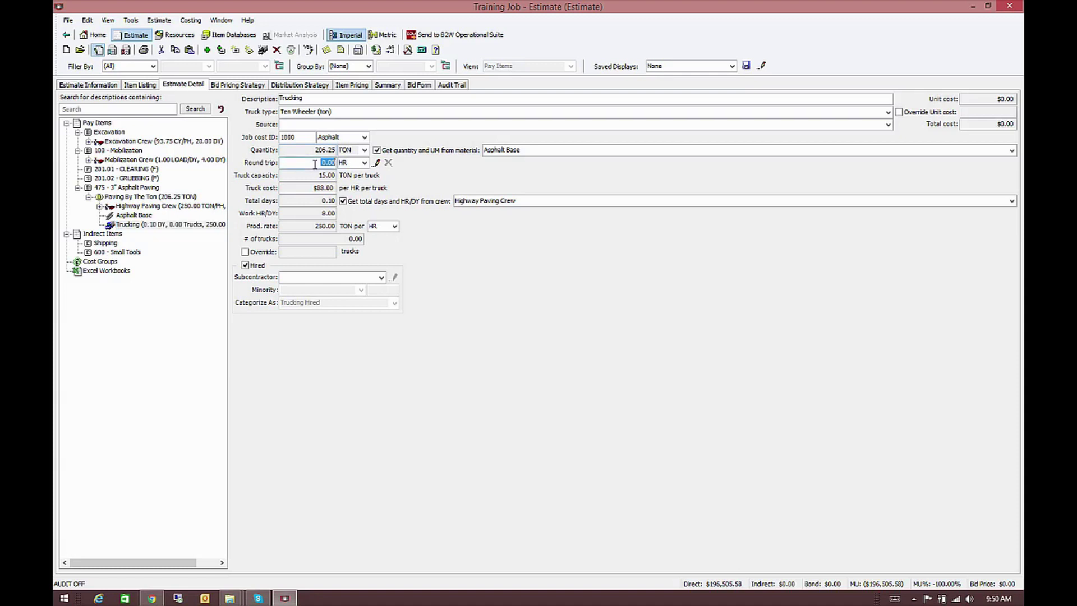
{"action": "type", "text": "1"}
{"action": "key", "text": "Return"}
{"action": "left_click", "coordinate": [96, 123]}
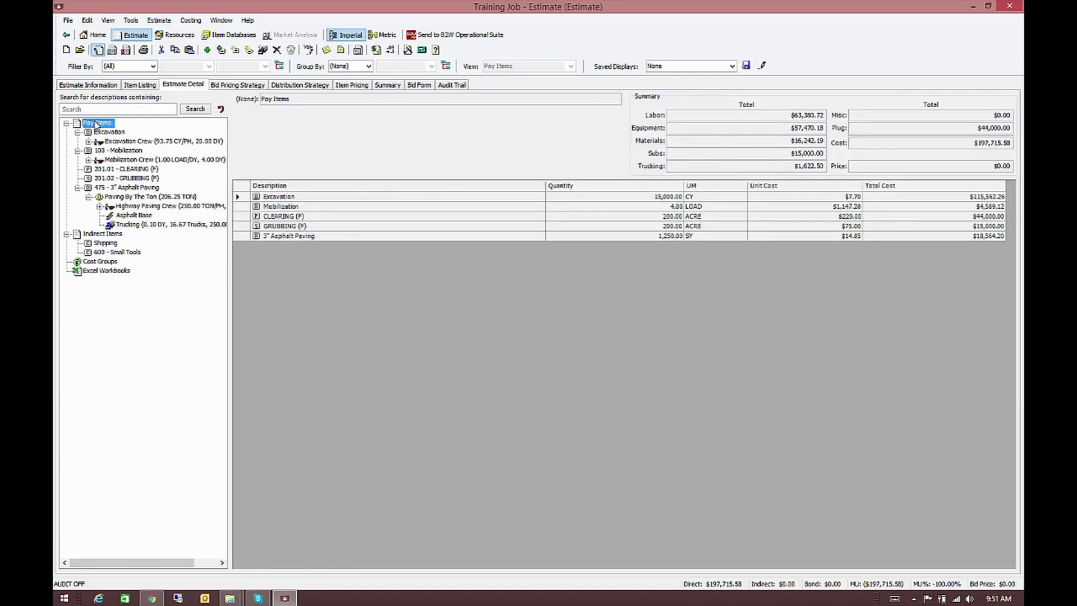